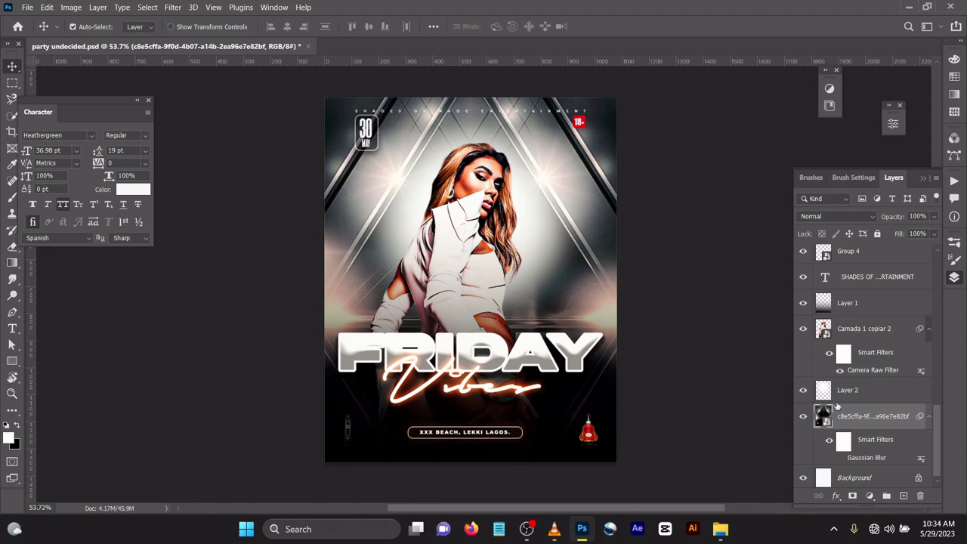
Hide every layer from Layer 2 up through Color Lookup 1, including the model, the bottle images and the Friday Vibes title
scroll(835, 408, "down", 1)
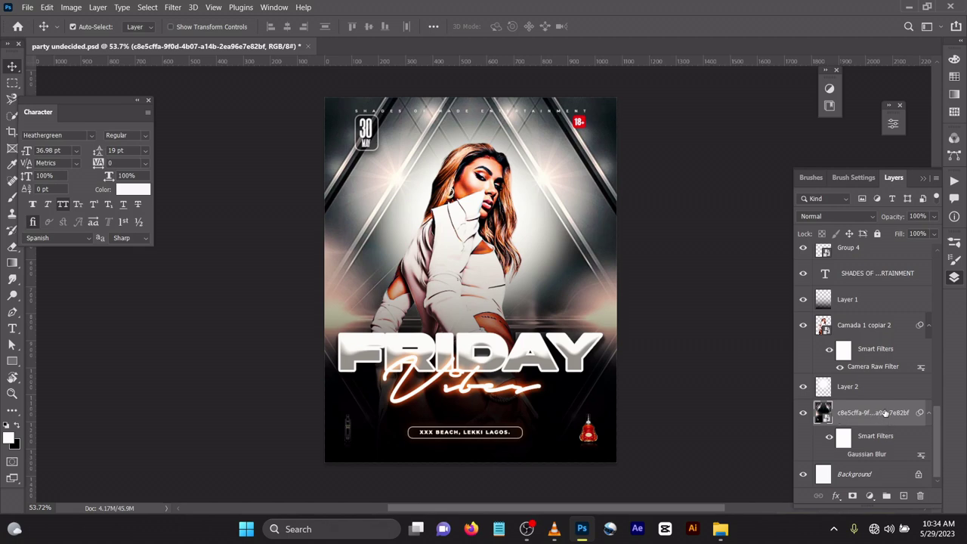
left_click(803, 387)
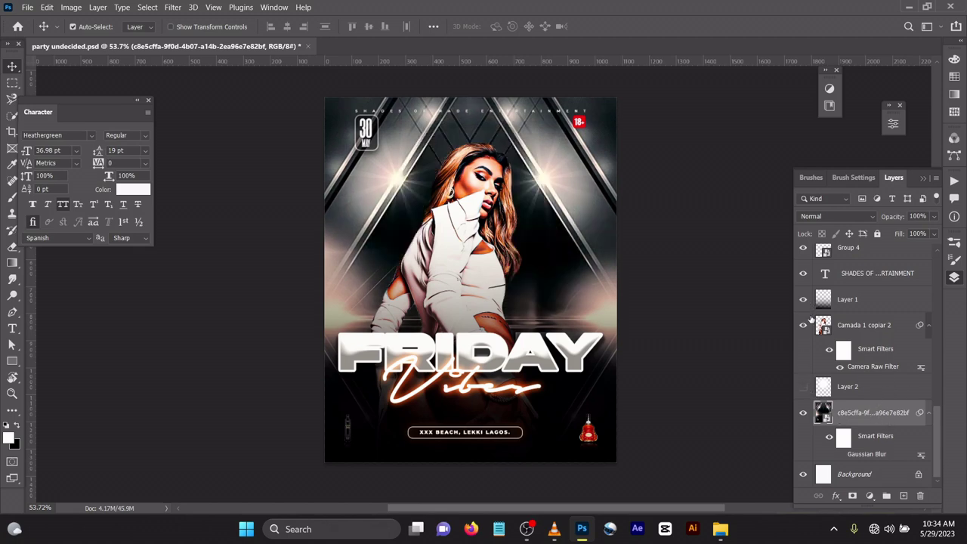
left_click_drag(805, 322, 803, 259)
scroll(804, 259, "up", 4)
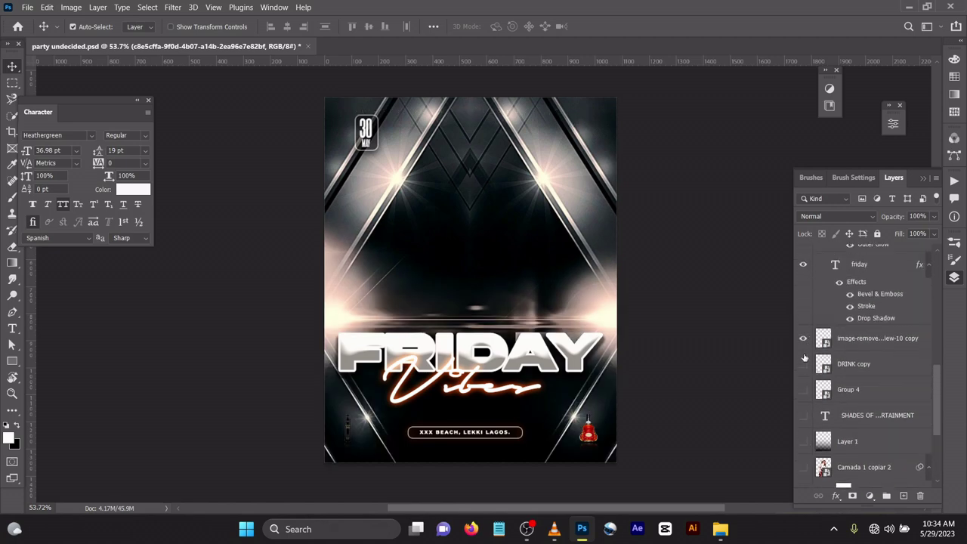
left_click(802, 338)
scroll(803, 308, "up", 3)
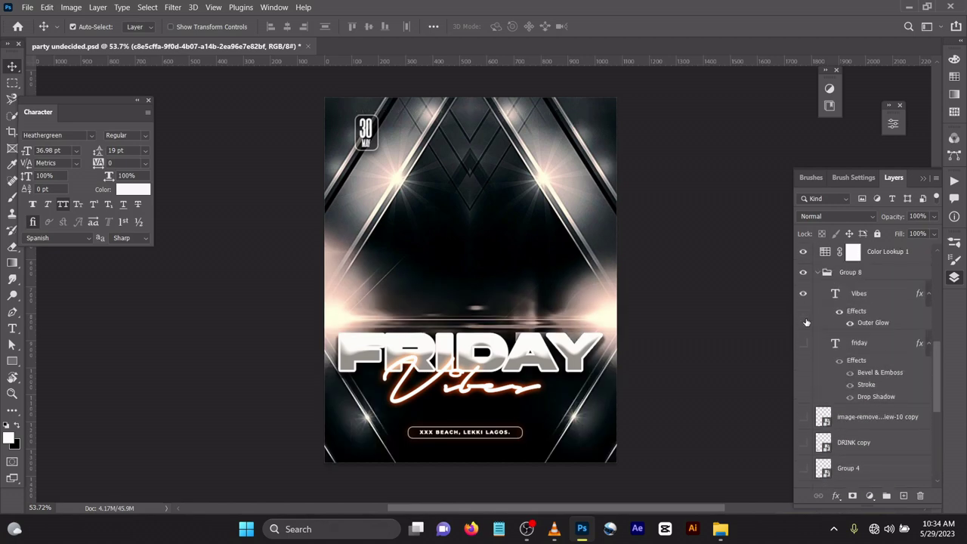
left_click(804, 342)
left_click_drag(803, 292, 805, 259)
Hide Group 5 with the date badge and Group 7 with the venue text, leaving only the background image
scroll(806, 260, "up", 8)
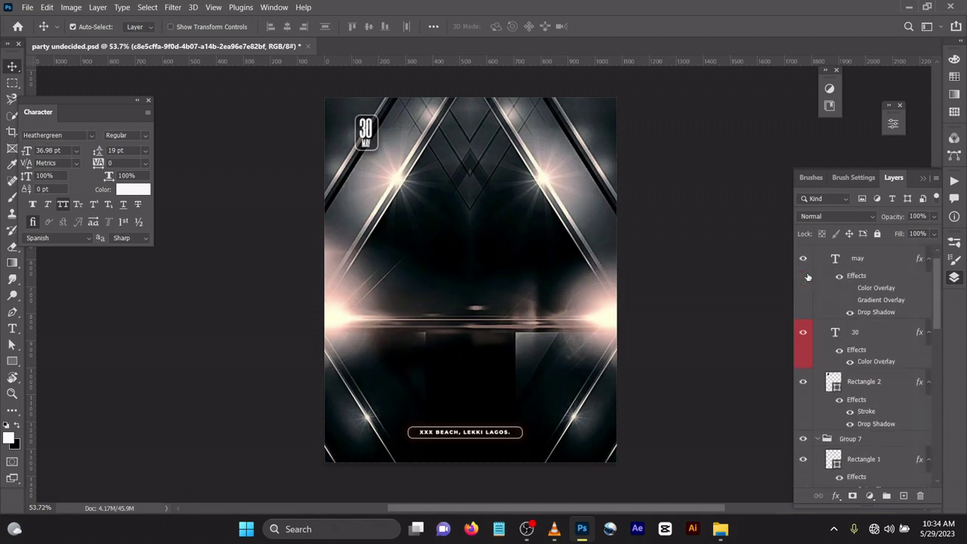
left_click(803, 395)
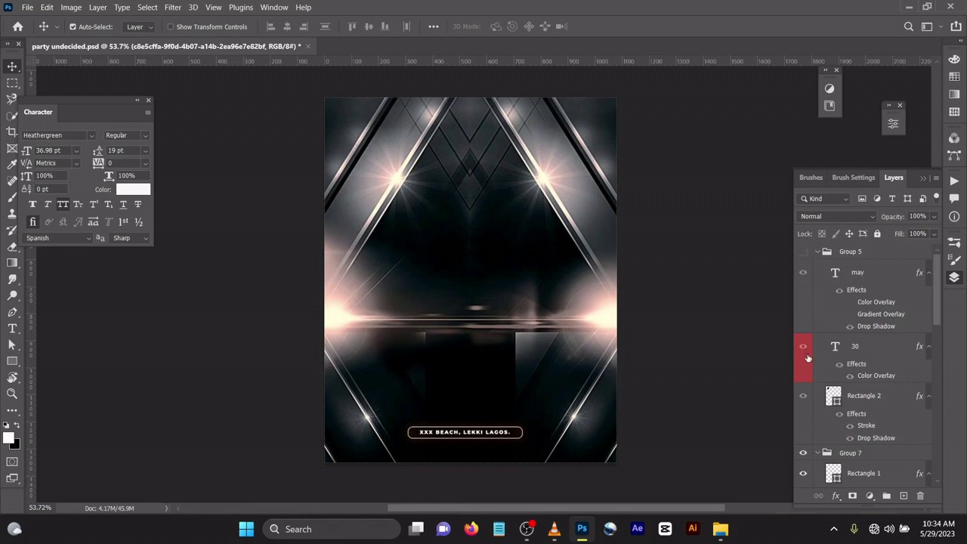
scroll(805, 369, "down", 3)
scroll(806, 369, "down", 3)
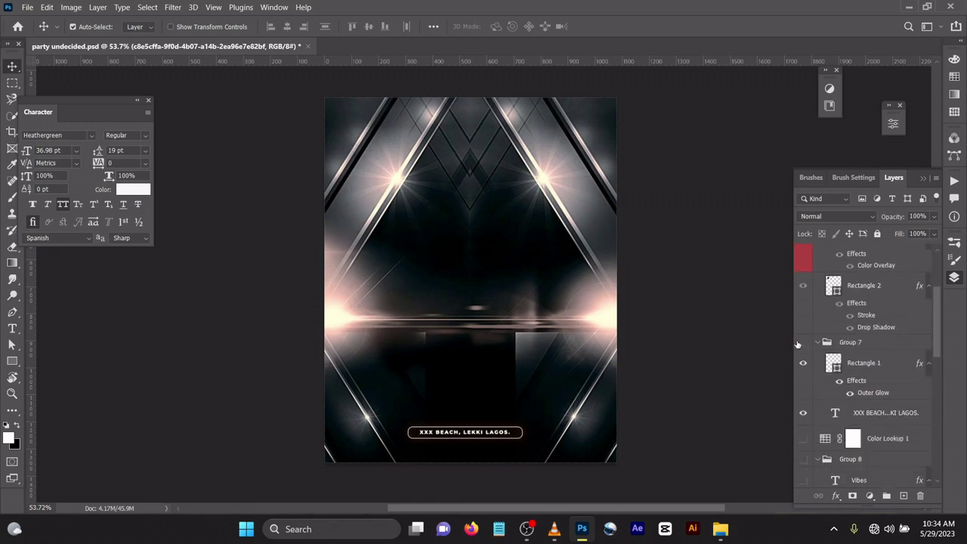
left_click(802, 343)
scroll(799, 366, "down", 10)
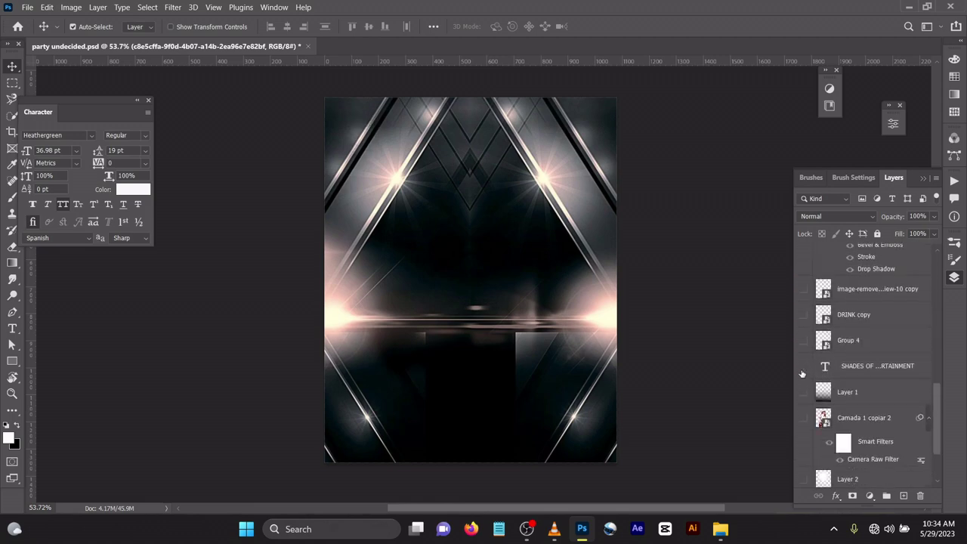
Move the stage background image slightly upward and preview its Gaussian Blur smart filter on and off
left_click(803, 413)
left_click(803, 412)
left_click_drag(562, 365, 559, 344)
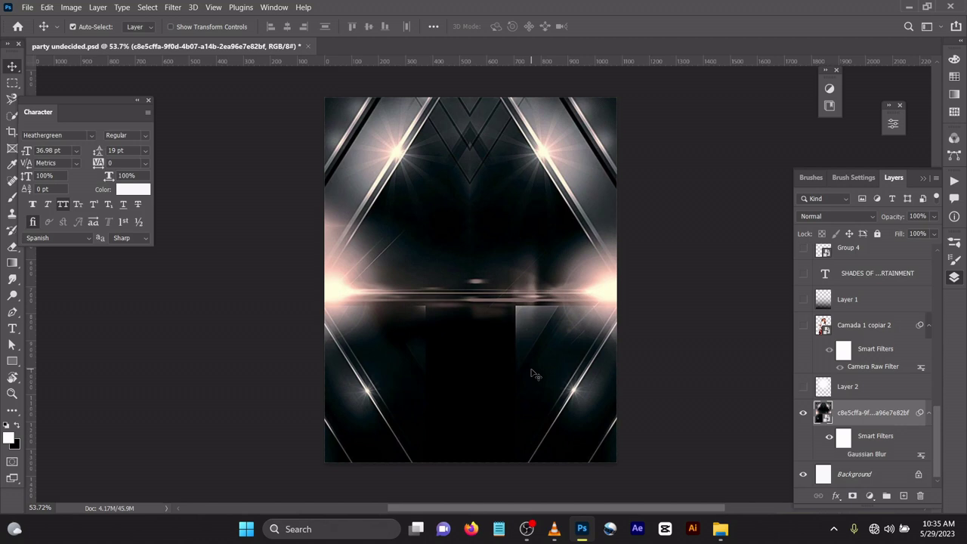
left_click(841, 454)
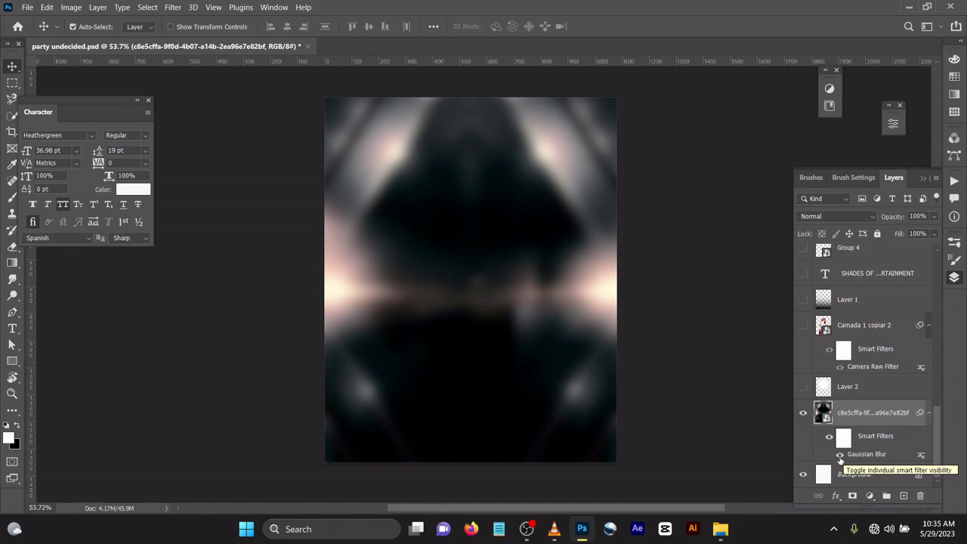
left_click(840, 455)
Show the Camada 1 copiar 2 model layer and review its Camera Raw Filter's Curve, Basic and Detail settings without changing them
scroll(847, 393, "up", 1)
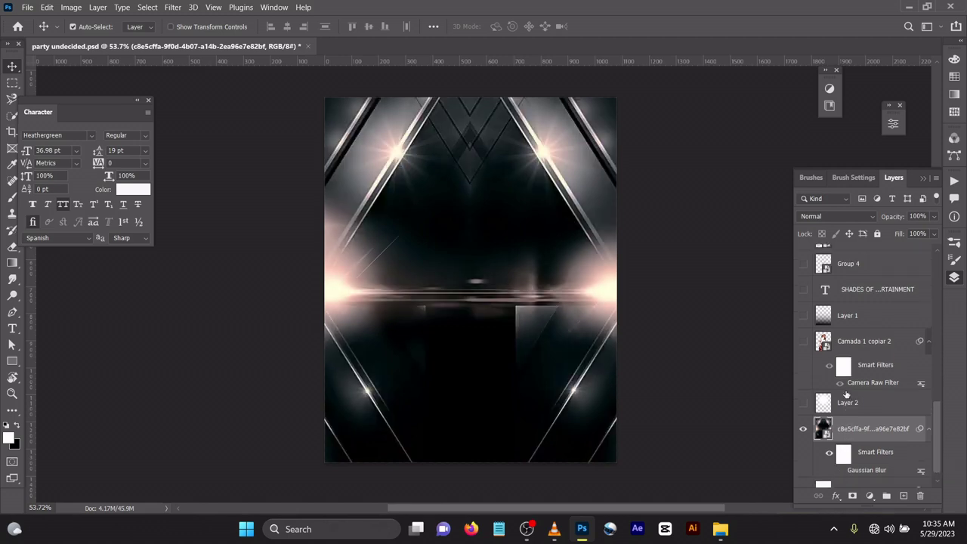
left_click(804, 340)
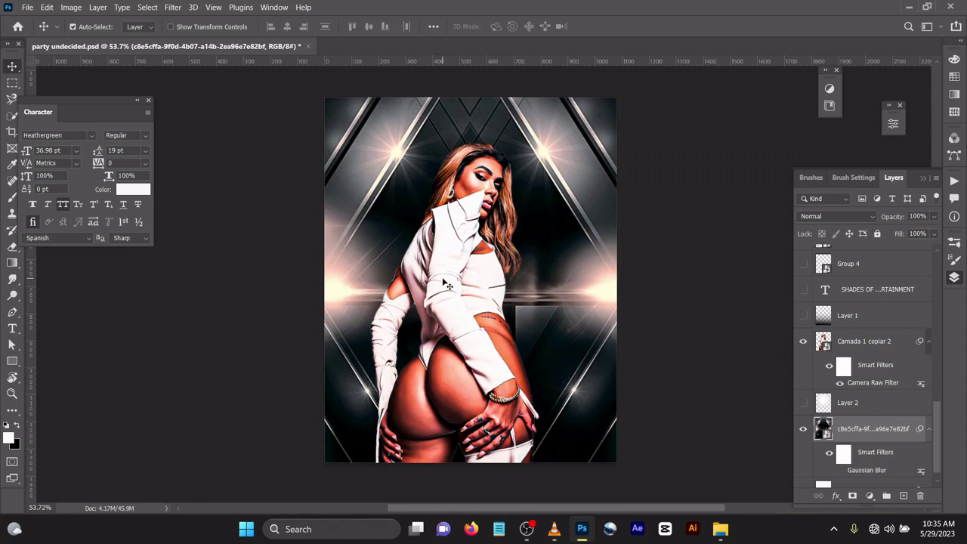
left_click(877, 385)
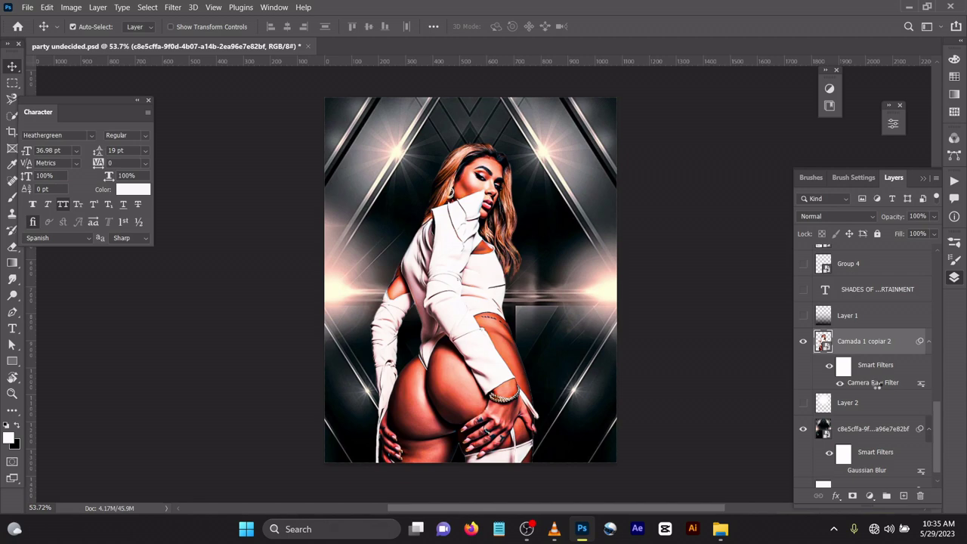
double_click(876, 384)
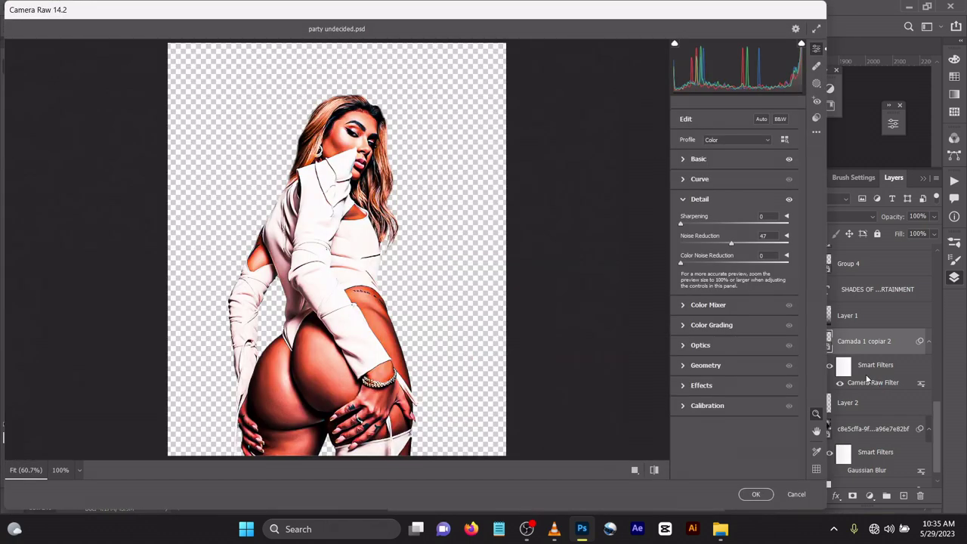
left_click(714, 178)
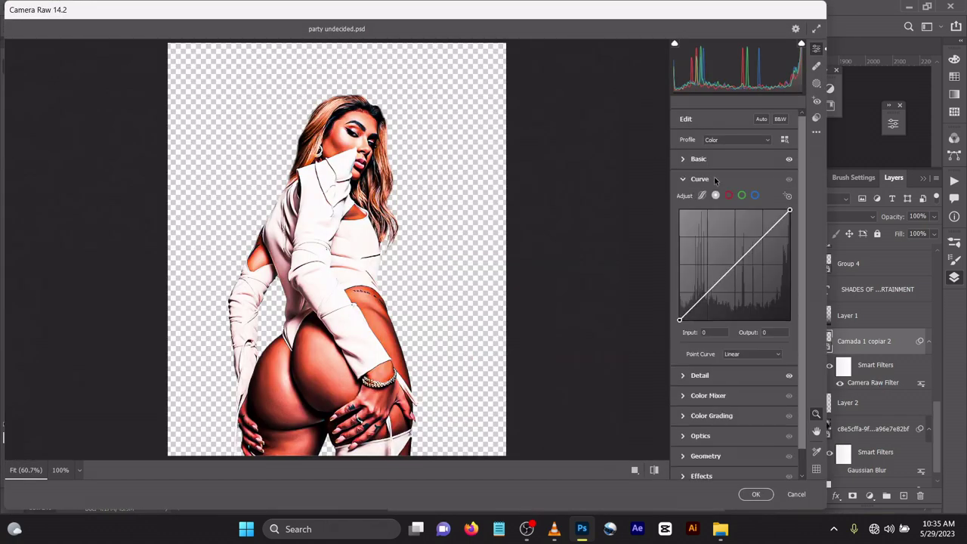
left_click(698, 158)
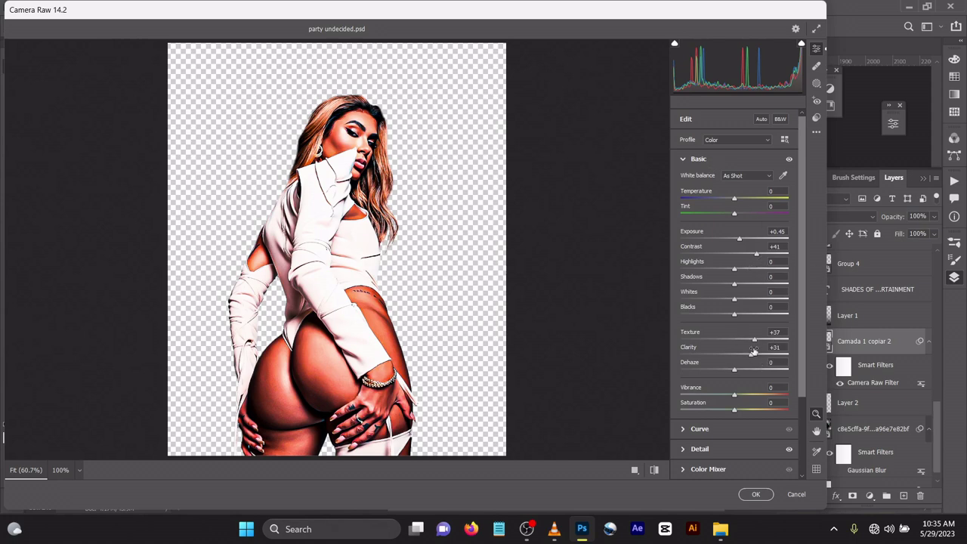
scroll(762, 408, "down", 3)
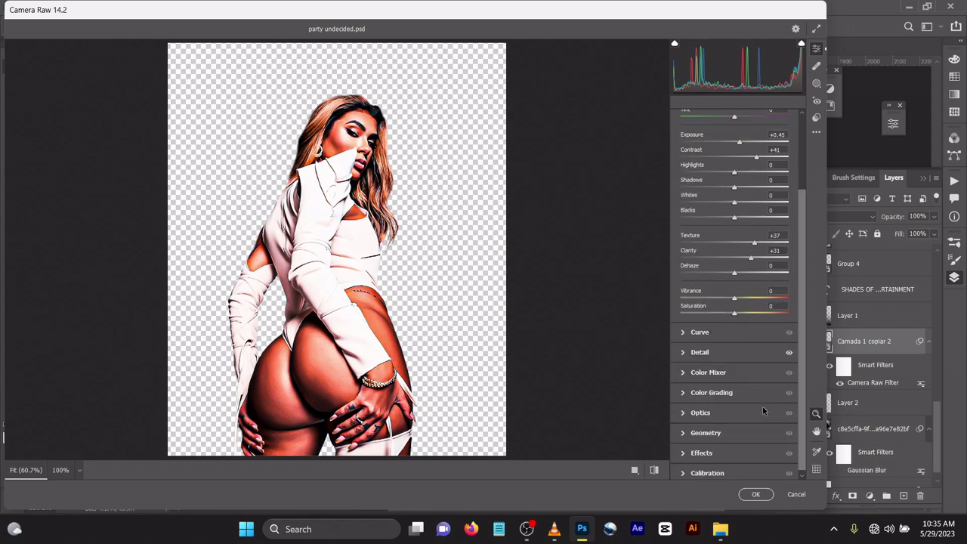
left_click(714, 353)
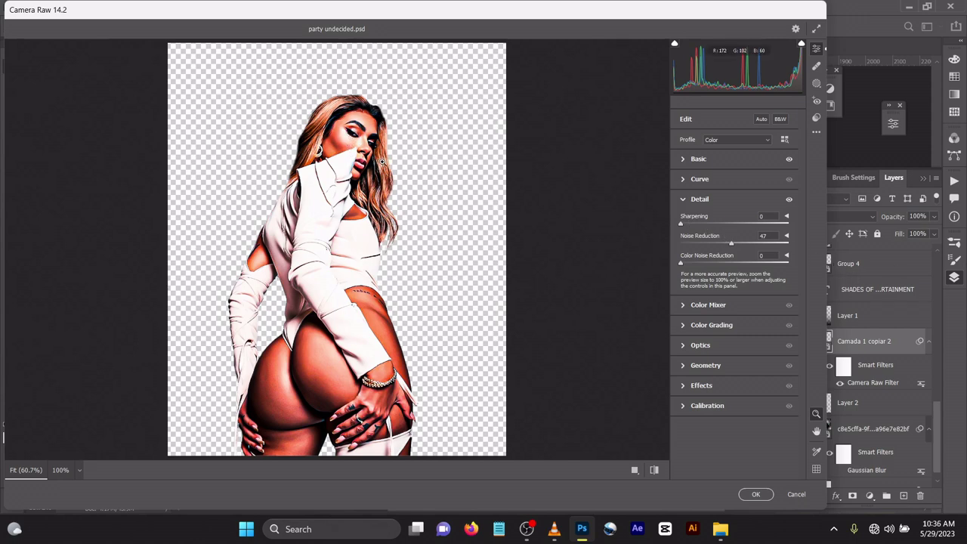
left_click(757, 494)
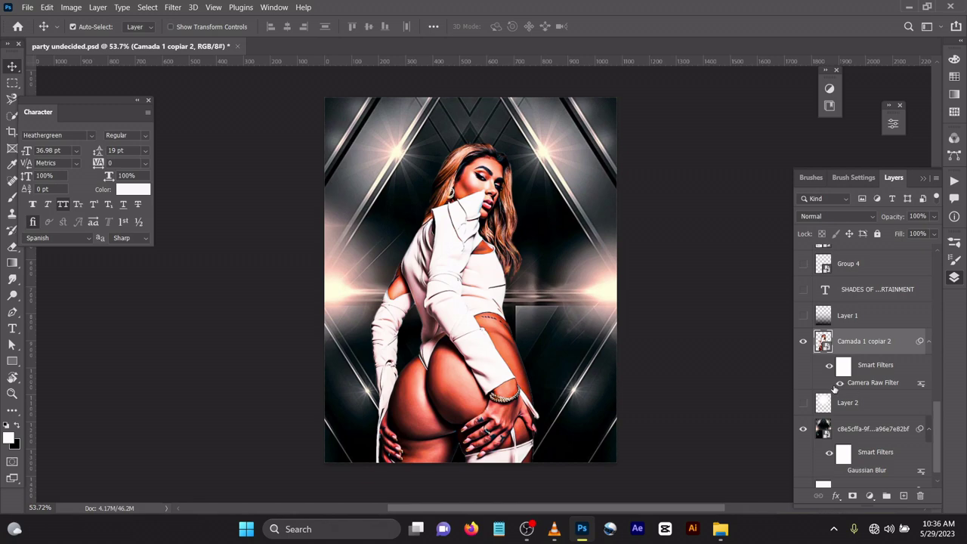
Preview the white glow on Layer 2 behind the model, select that layer and hide it again
left_click(804, 405)
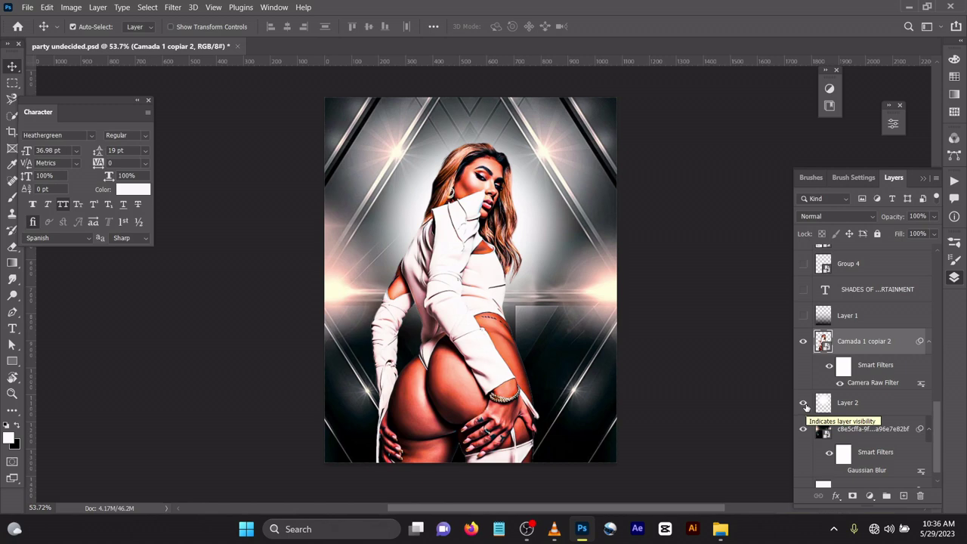
left_click(838, 405)
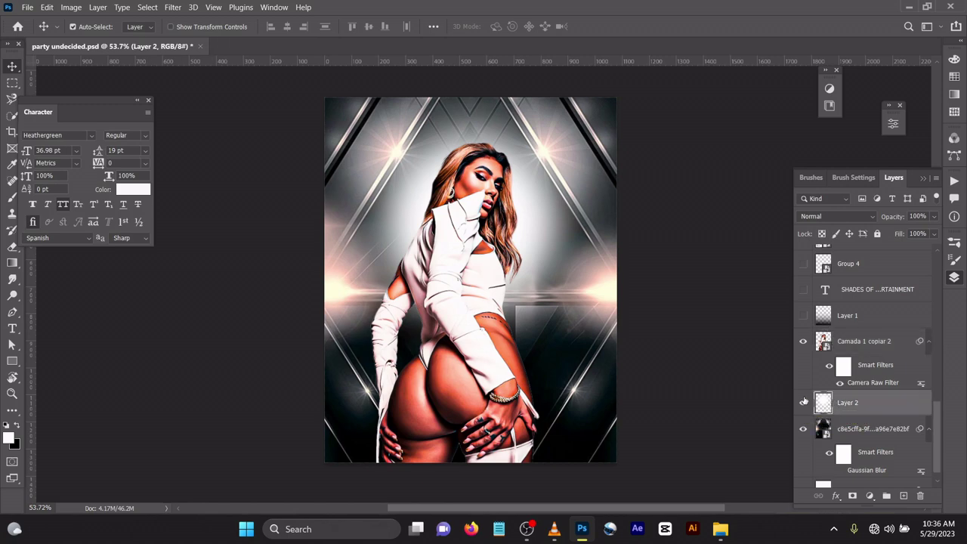
left_click(804, 402)
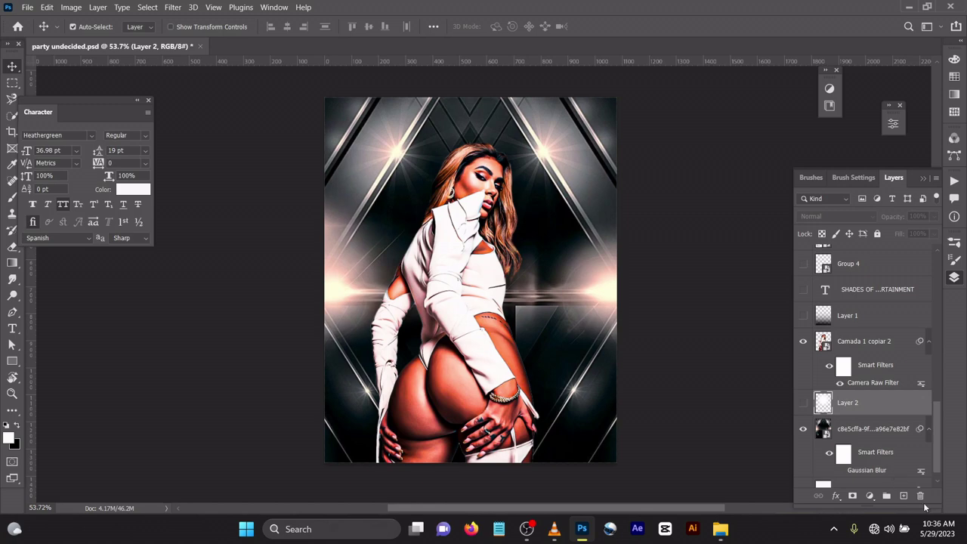
Paint a soft white glow with a 500 px brush on a new layer behind the model, blended as Linear Dodge (Add)
left_click(904, 495)
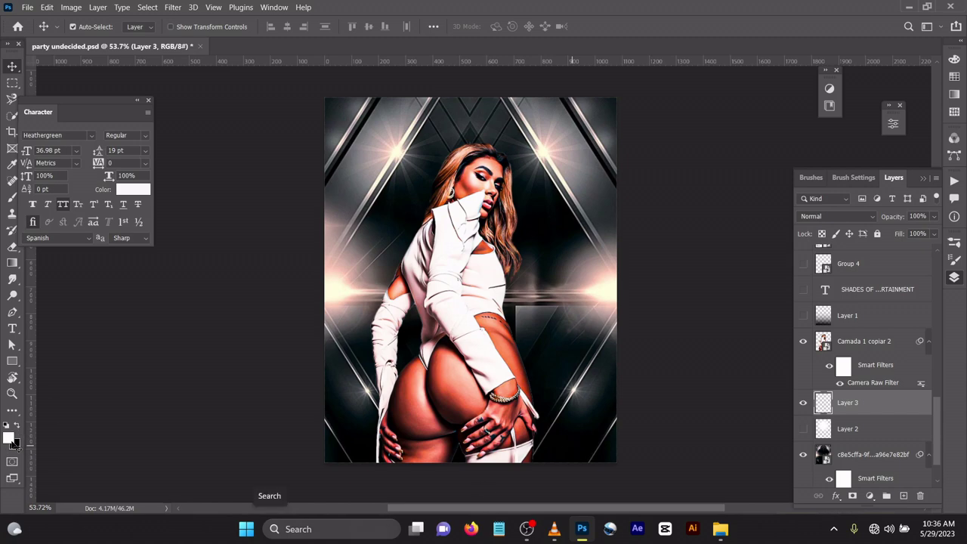
key("b")
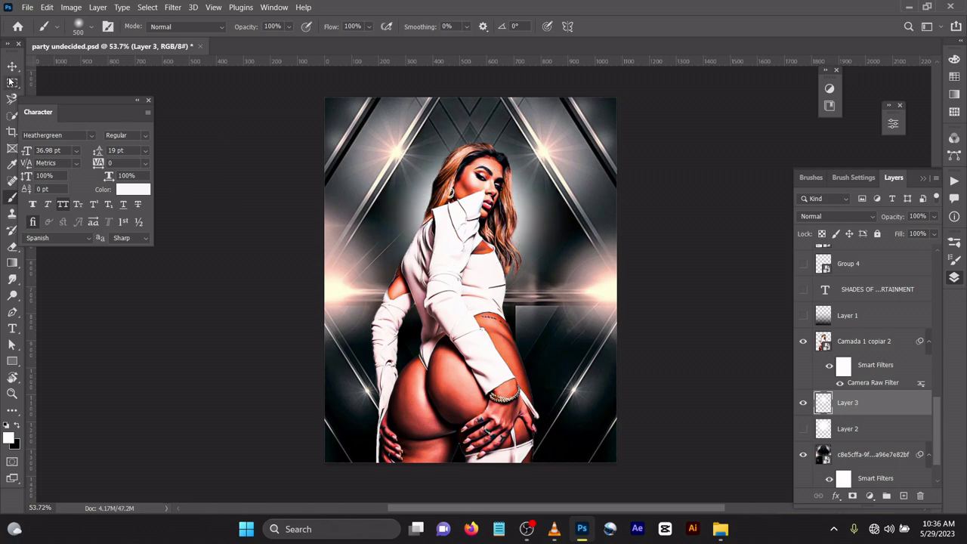
key("v")
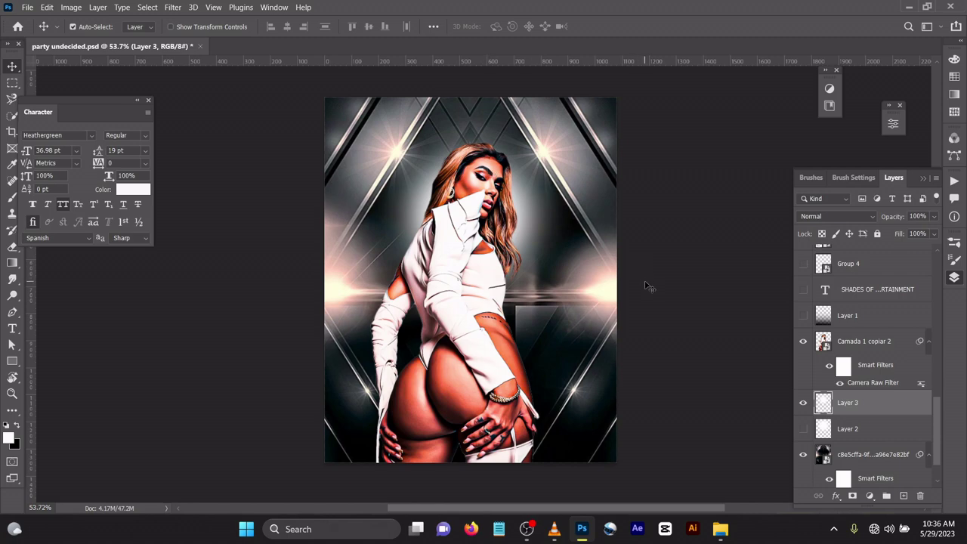
left_click(847, 217)
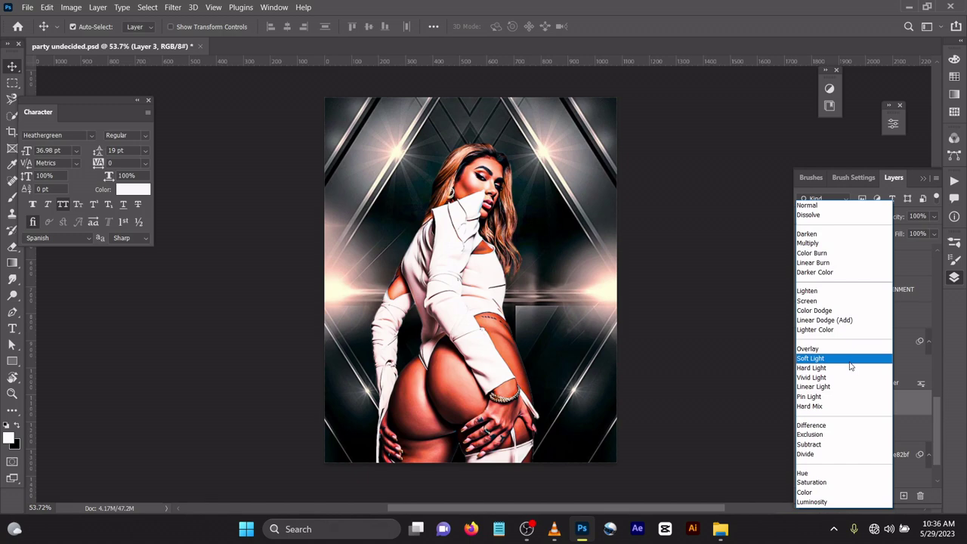
left_click(839, 321)
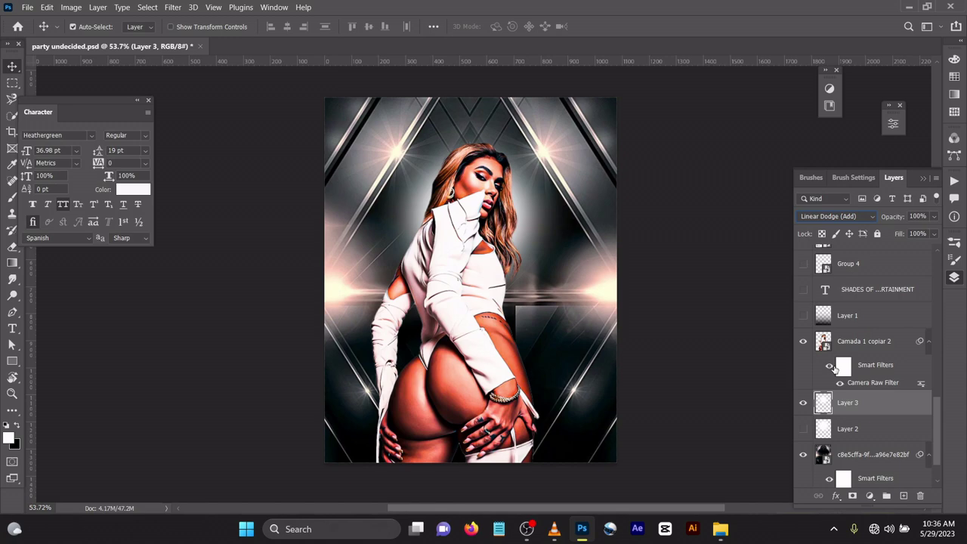
Delete the newly painted glow layer and show the original glow on Layer 2
left_click(848, 402, "ctrl")
left_click(851, 404)
key("Delete")
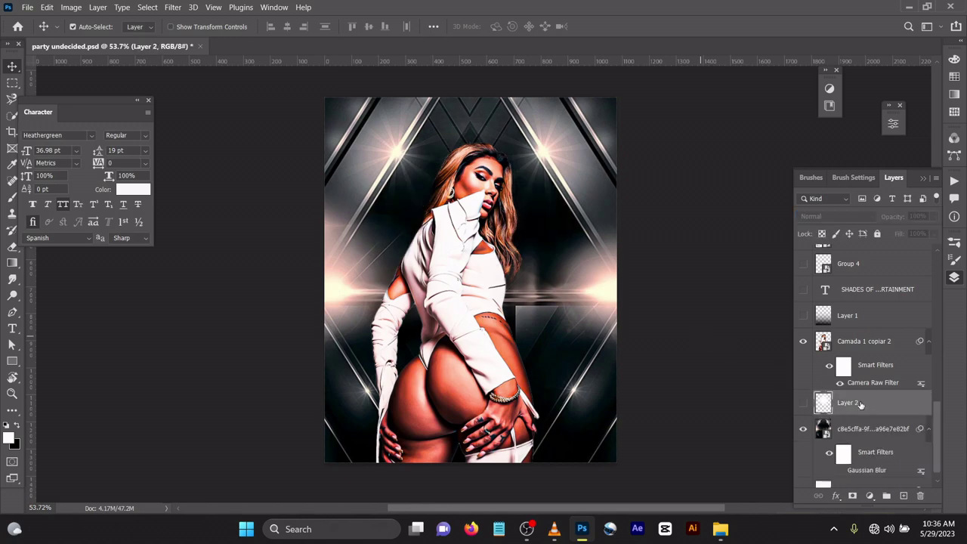
left_click(804, 405)
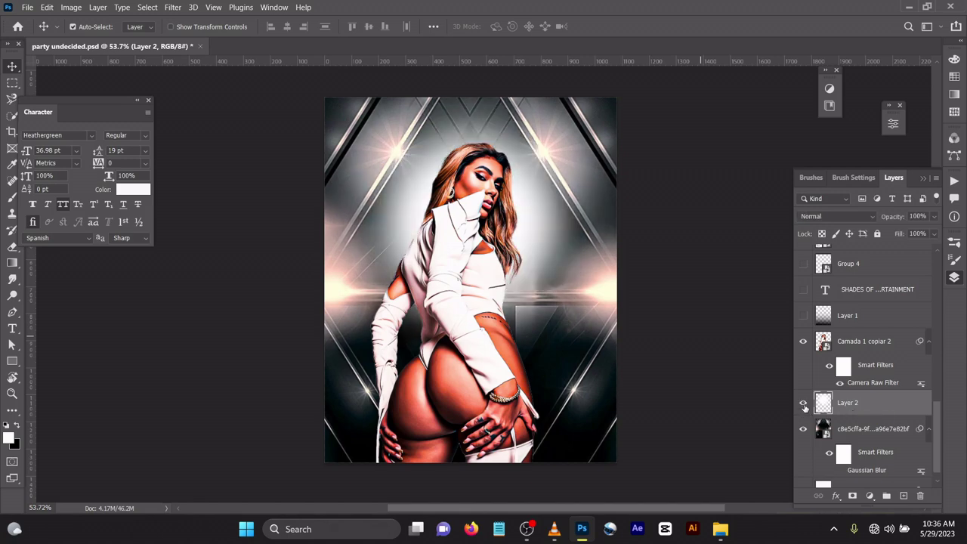
Preview the dark bottom fade on Layer 1, select that layer and hide it again
left_click(804, 316)
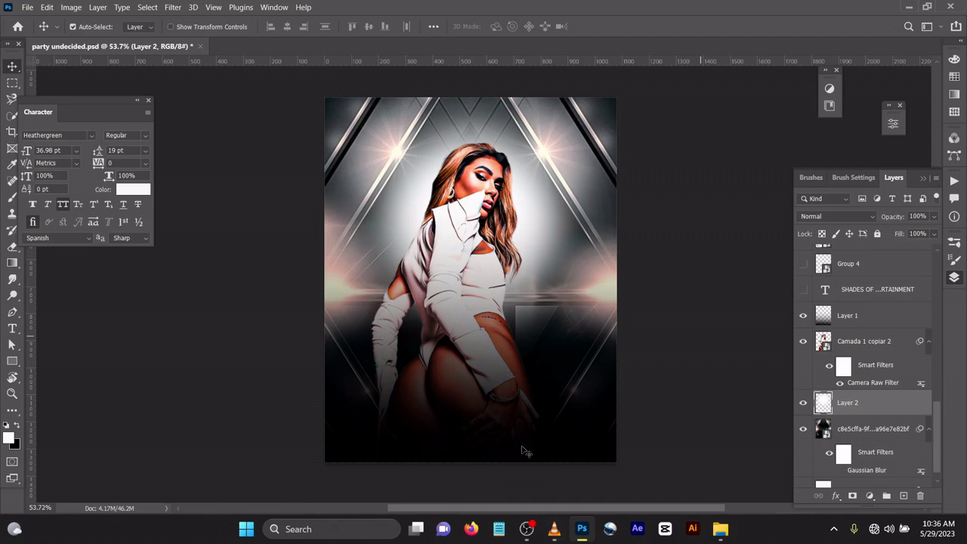
left_click(865, 325)
left_click(803, 316)
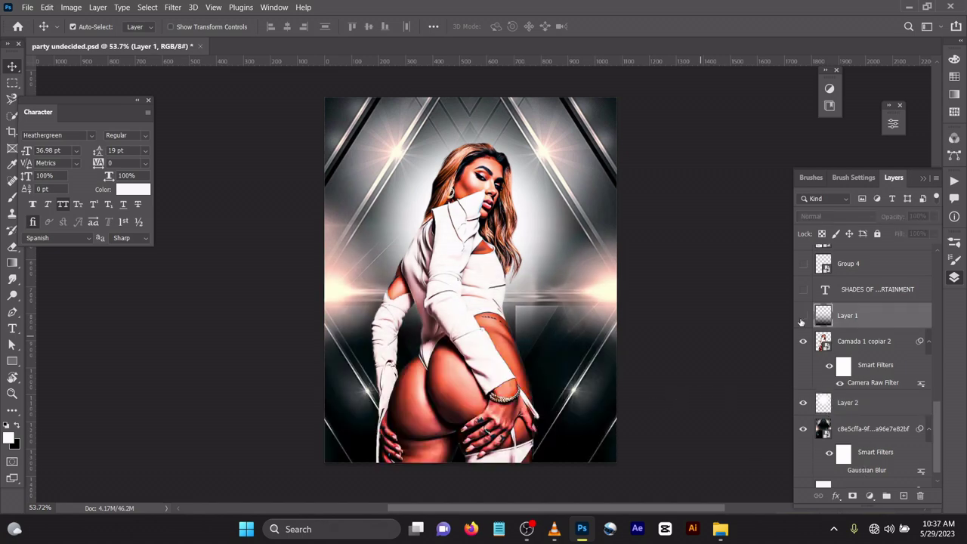
Draw black-to-transparent linear gradients upward from the canvas's lower edge on a new layer above Layer 1
left_click(904, 496)
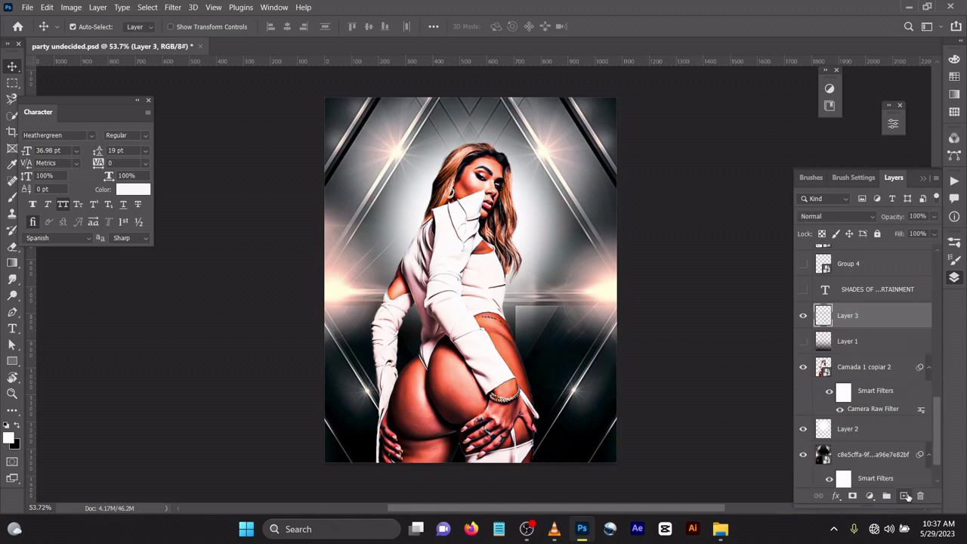
left_click(20, 427)
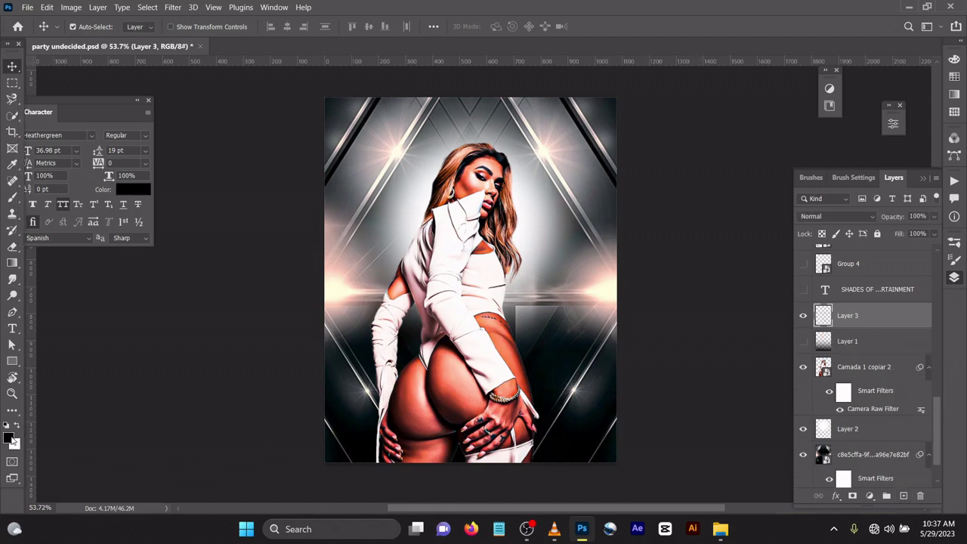
left_click(15, 264)
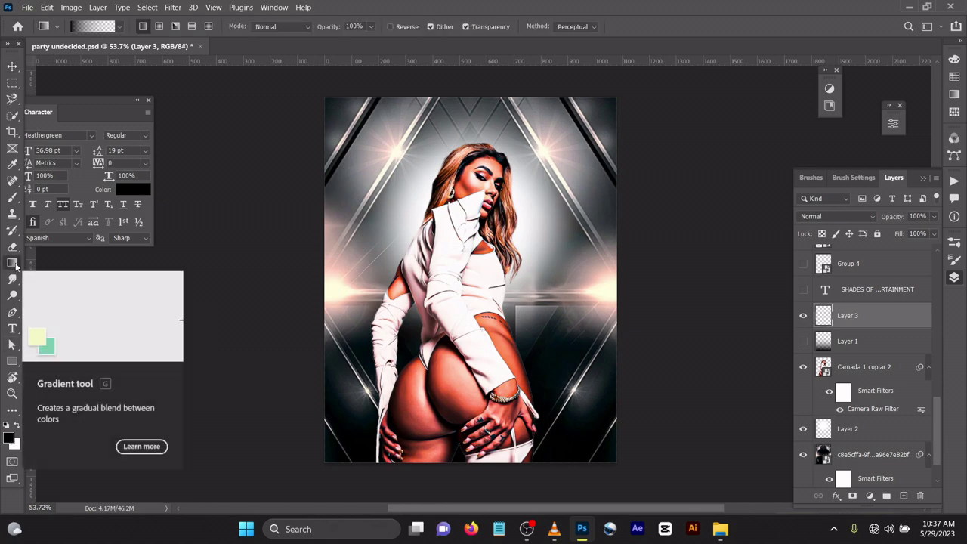
right_click(15, 264)
left_click(58, 260)
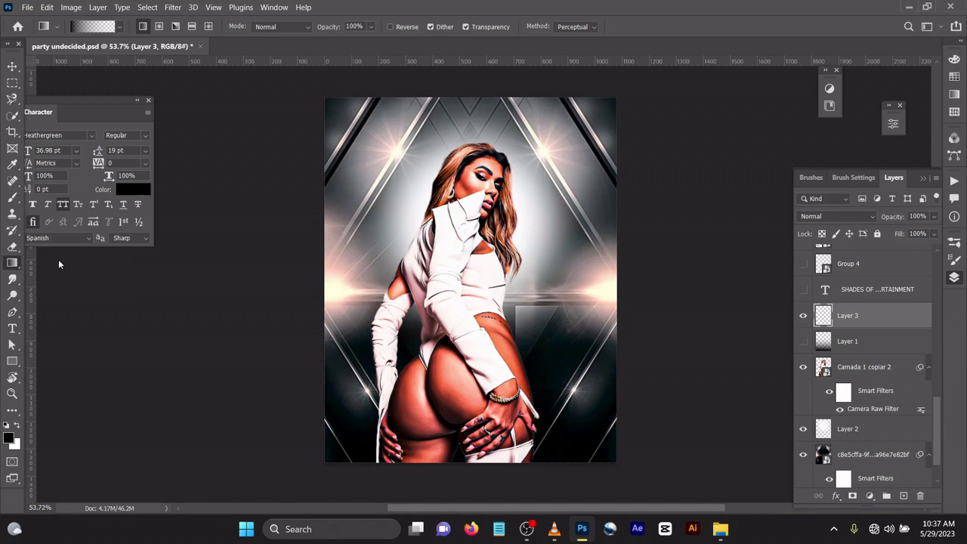
left_click_drag(468, 482, 466, 246)
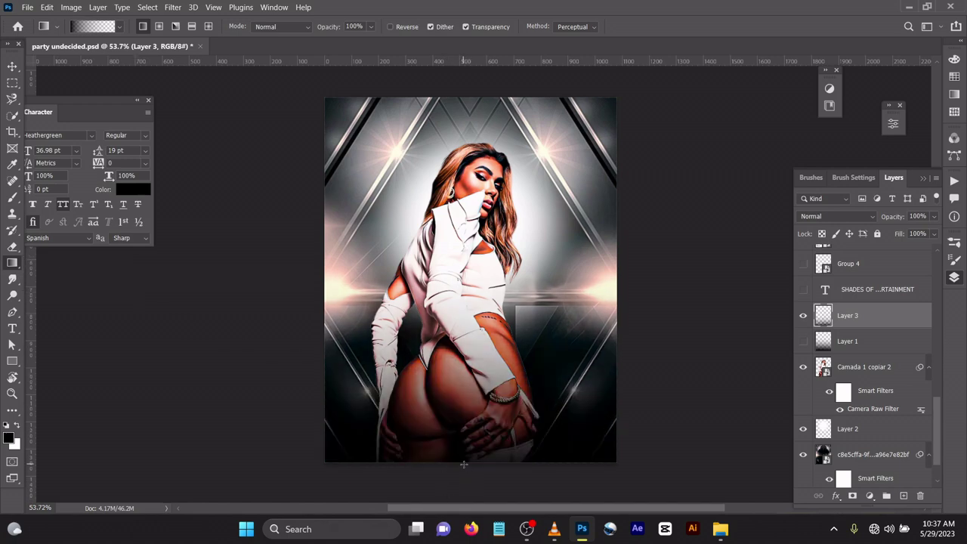
left_click_drag(475, 488, 479, 226)
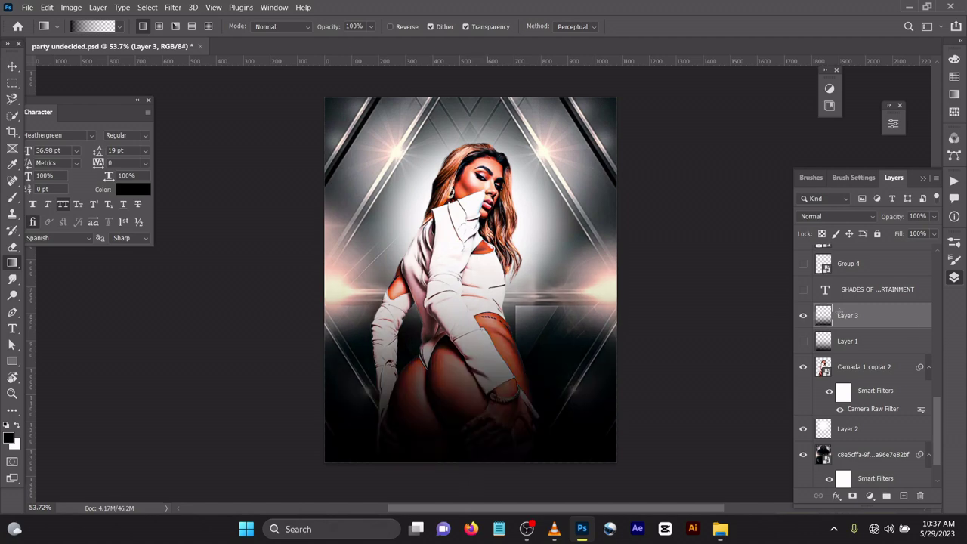
Delete the new gradient layer and show the original dark fade on Layer 1
left_click(13, 67)
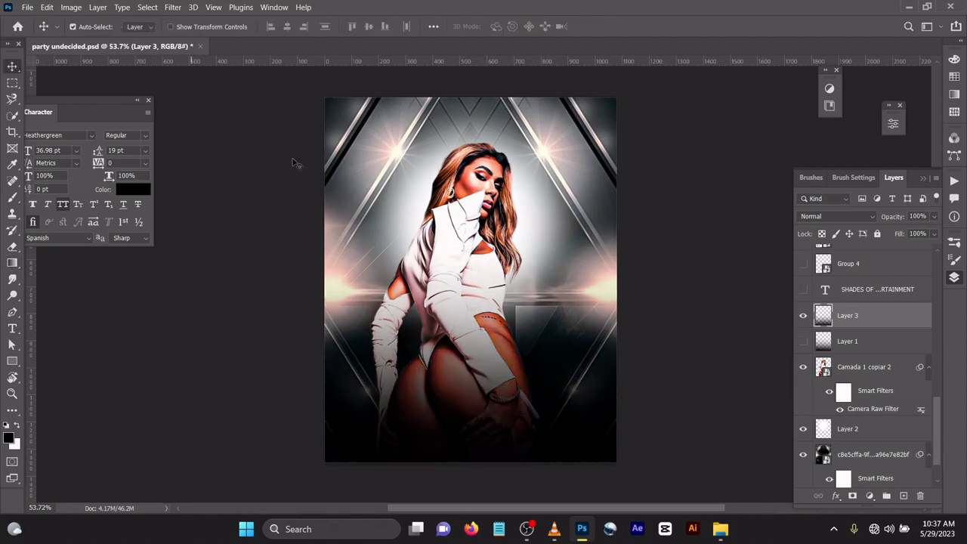
key("Delete")
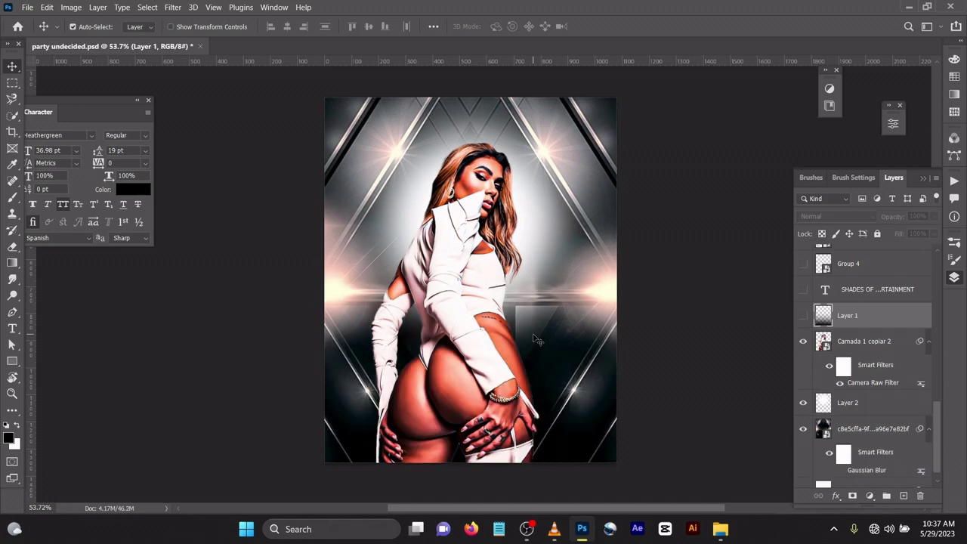
left_click(802, 316)
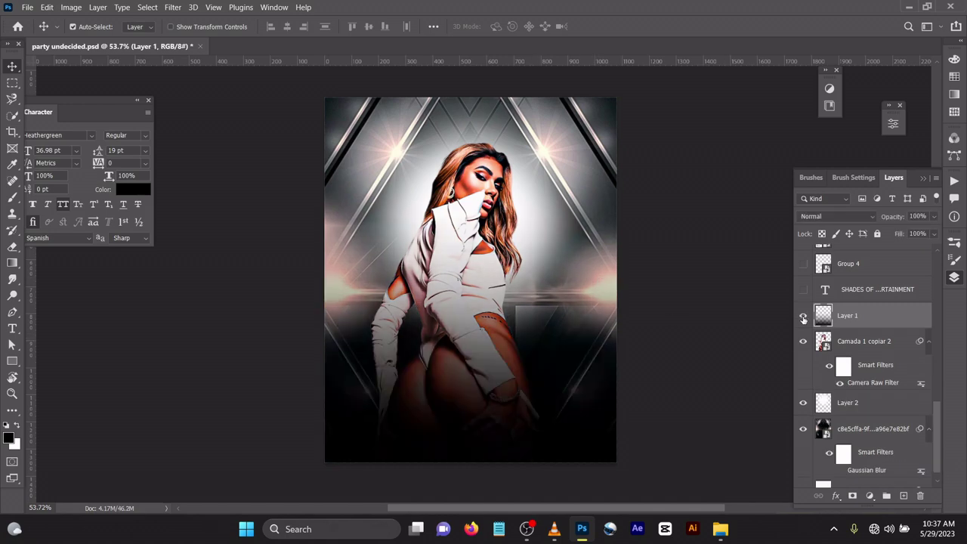
Show the SHADES OF MADE ENTERTAINMENT text layer and inspect its font settings without changing them
left_click(804, 292)
double_click(826, 291)
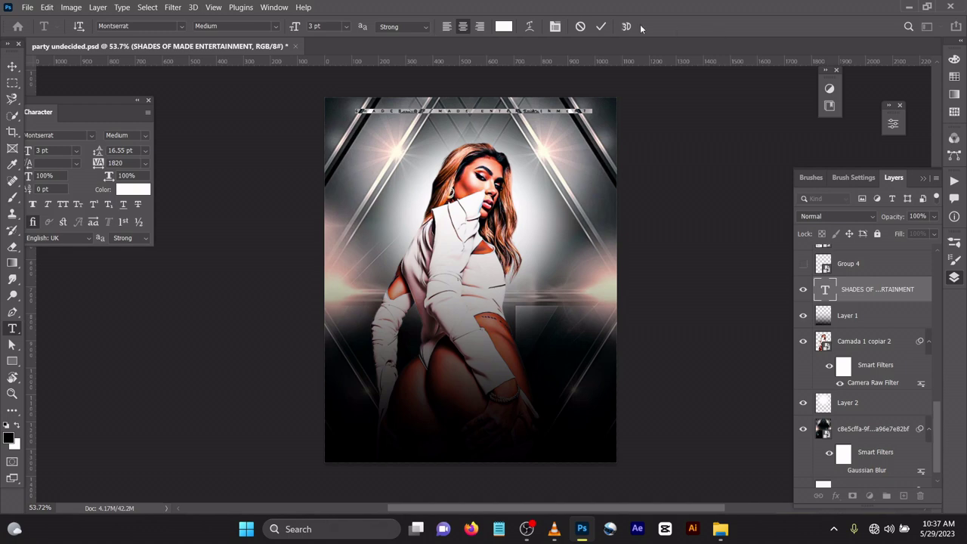
left_click(601, 26)
key("v")
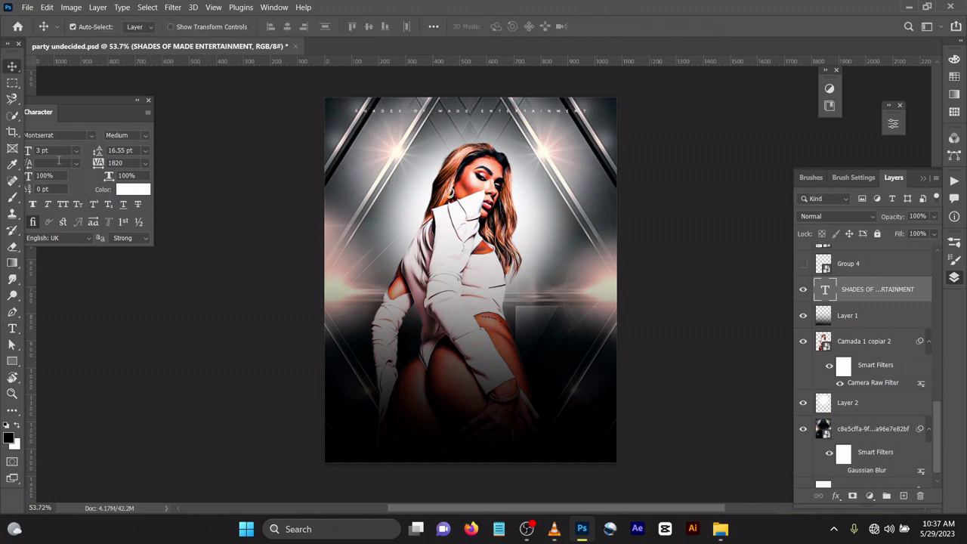
double_click(824, 289)
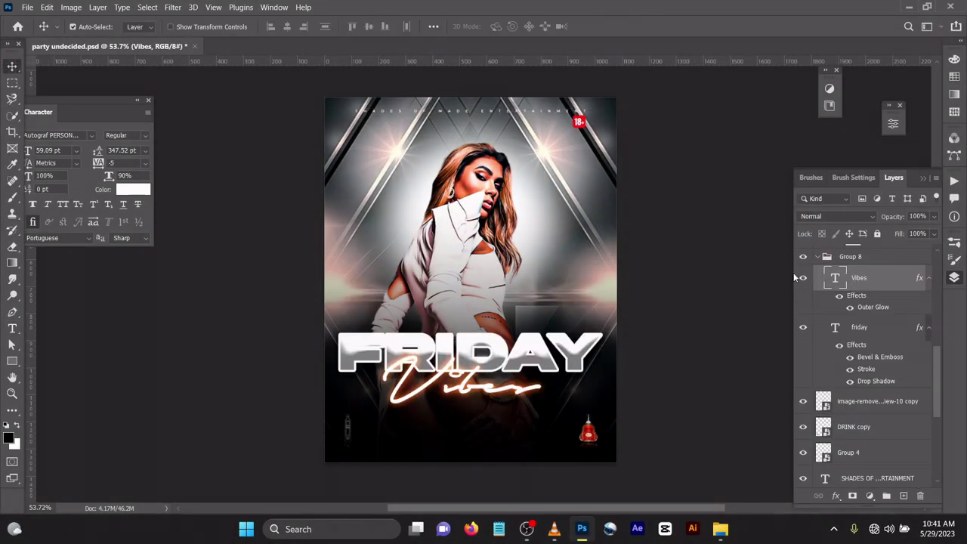
Examine the Vibes text layer's Outer Glow settings, glow colour and font settings without changing them
double_click(920, 280)
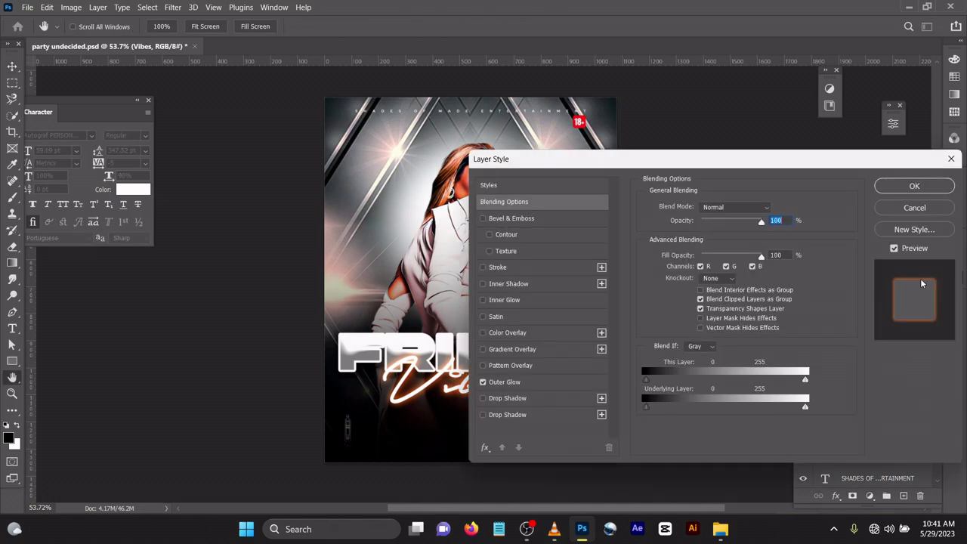
left_click(520, 383)
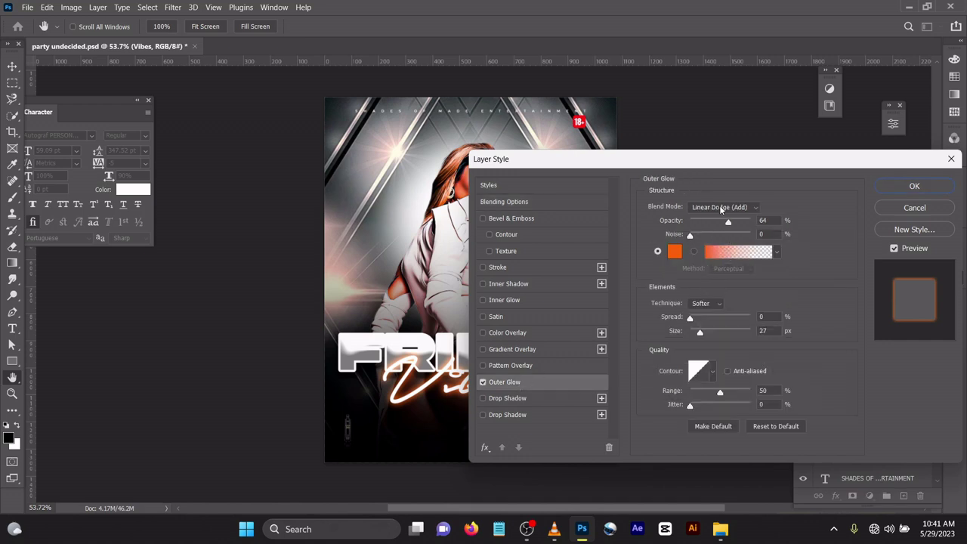
left_click(676, 254)
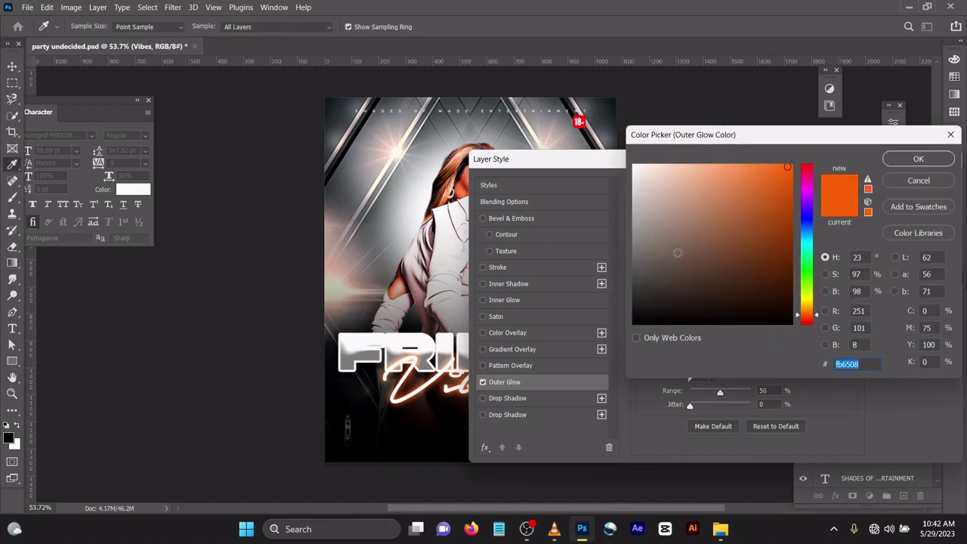
left_click(918, 158)
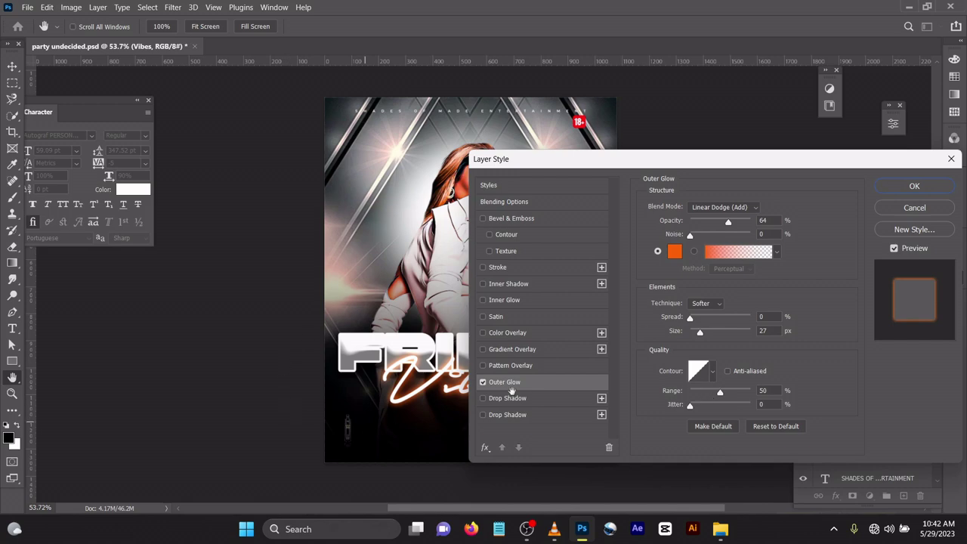
left_click(912, 186)
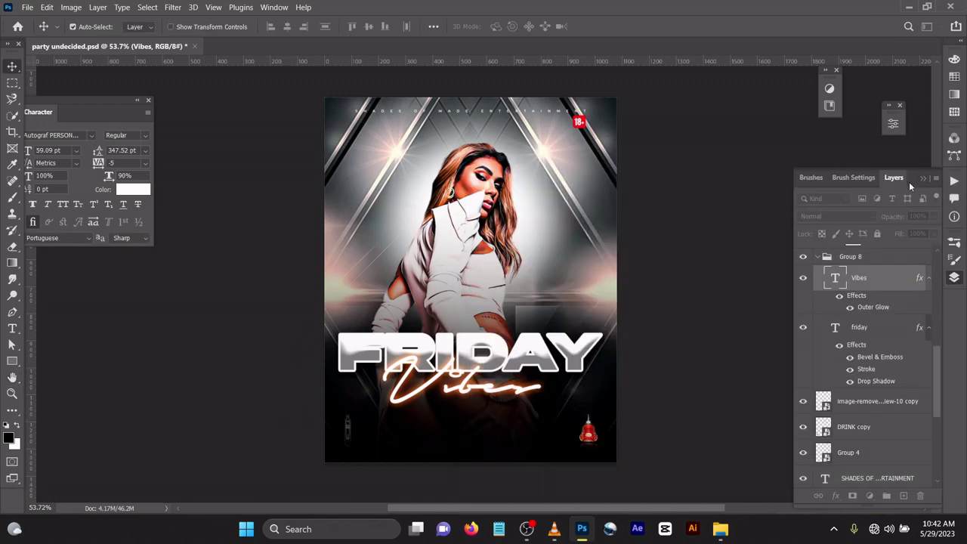
double_click(836, 279)
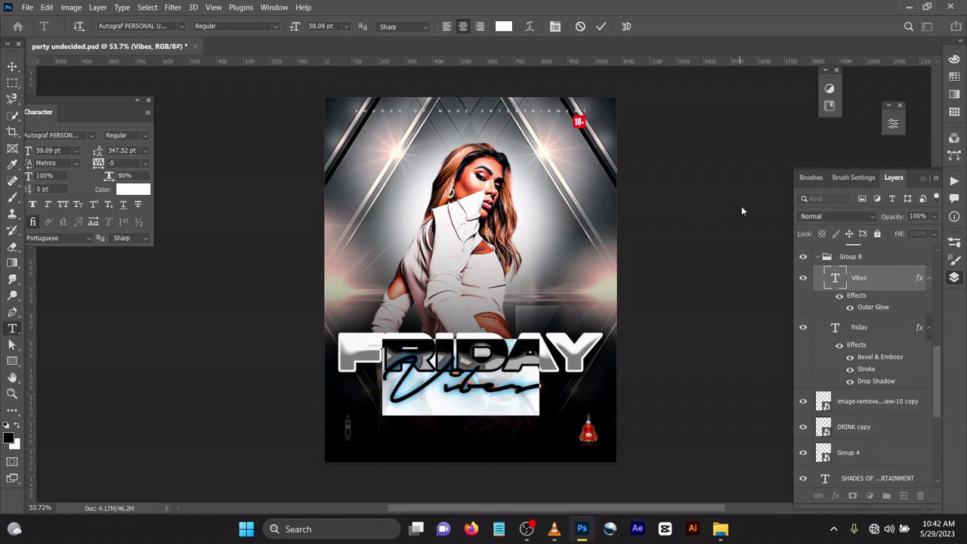
left_click(602, 27)
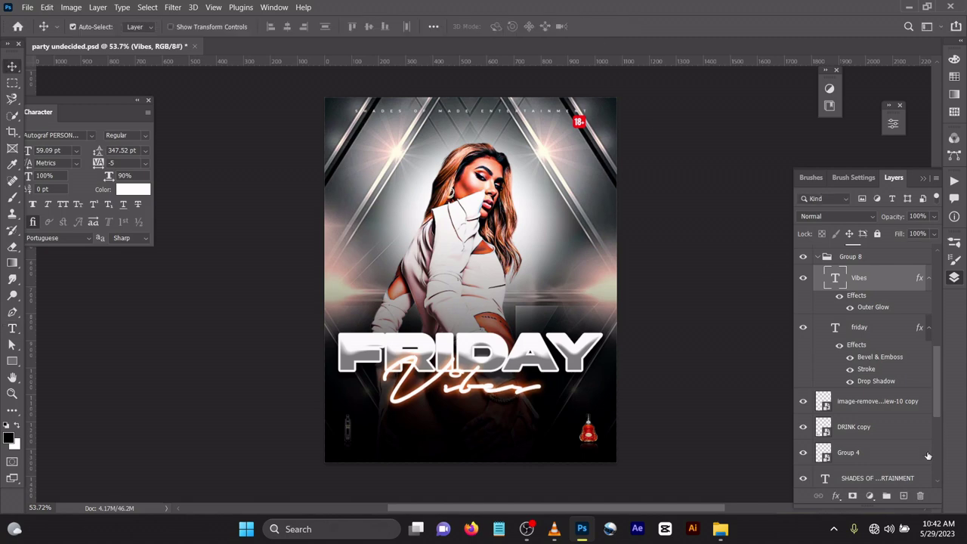
Examine the friday text layer's Bevel & Emboss, Contour, Stroke and Drop Shadow settings
left_click(916, 332)
key("space")
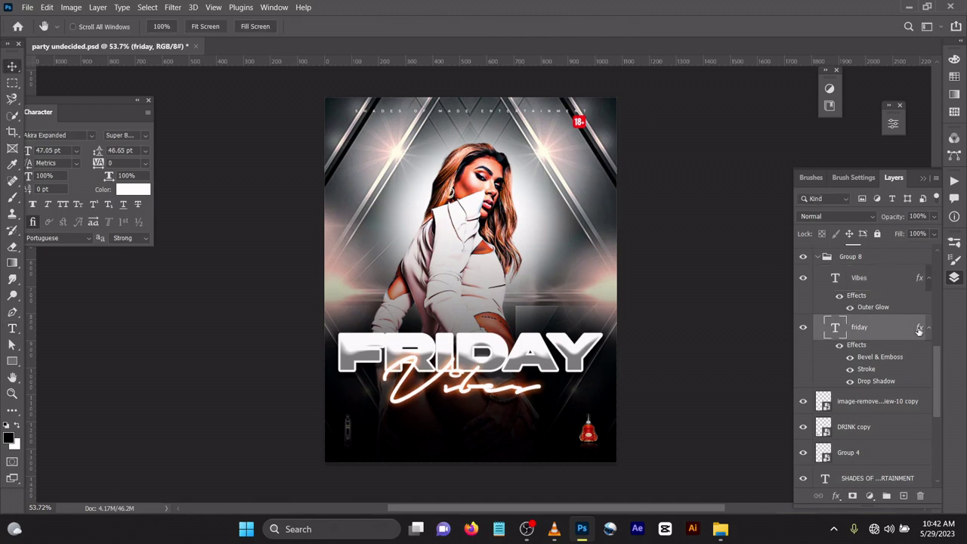
double_click(919, 330)
left_click(506, 220)
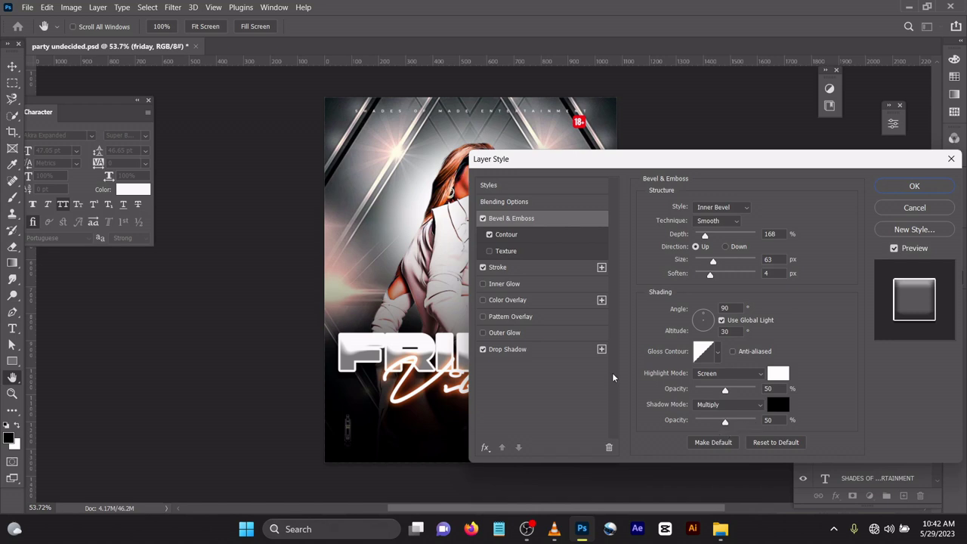
left_click(519, 237)
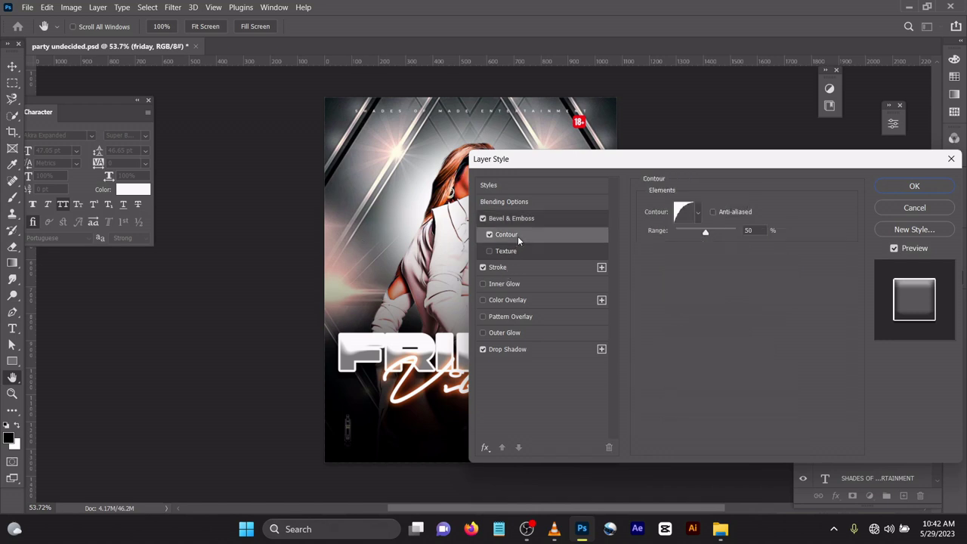
left_click(496, 270)
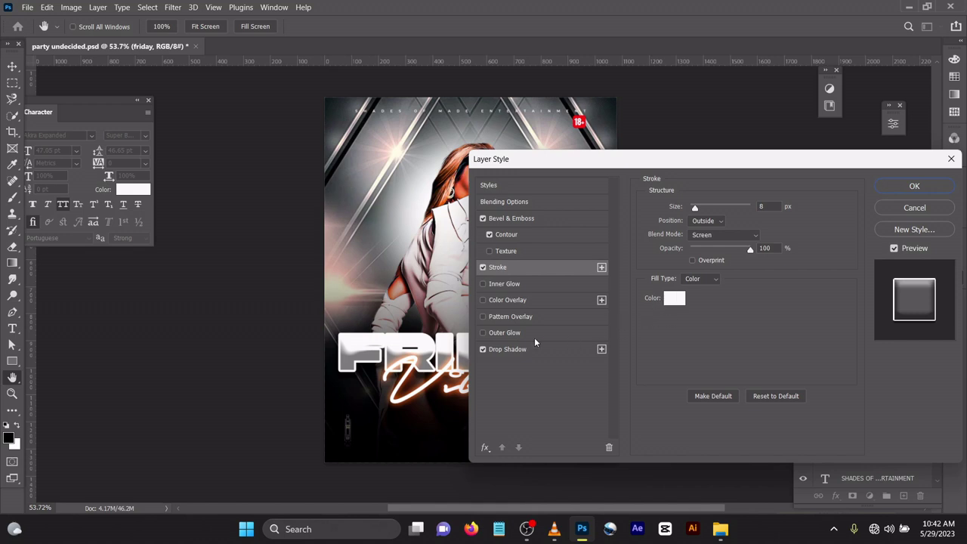
left_click(505, 350)
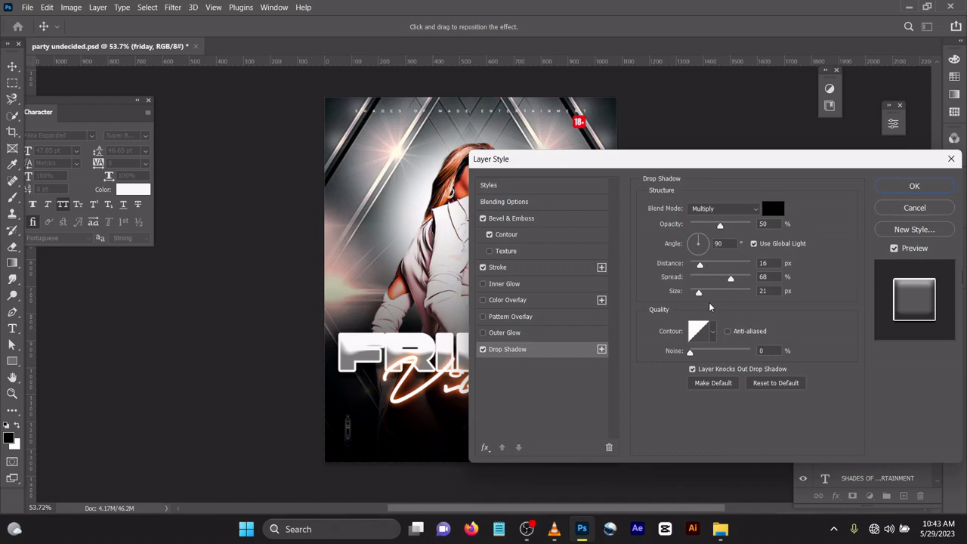
left_click(909, 188)
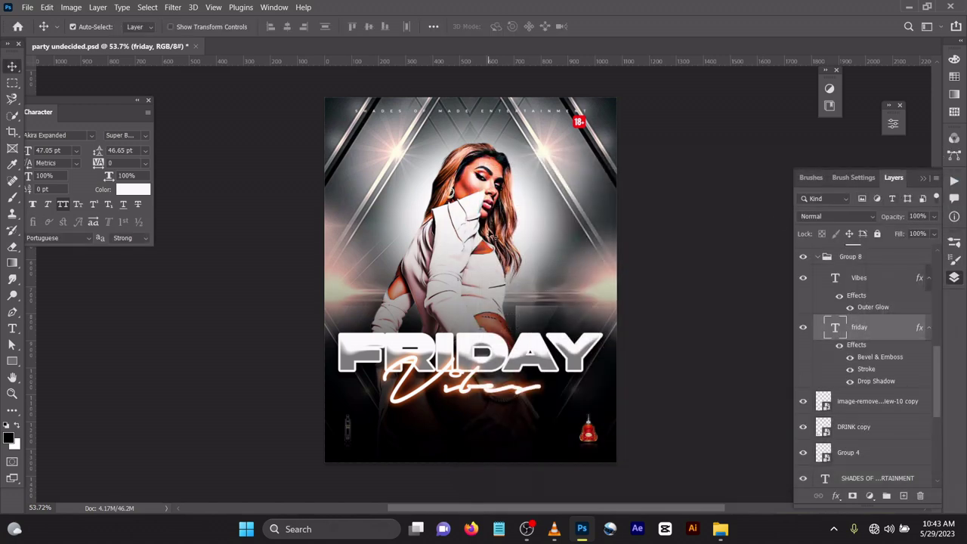
Preview the Gaussian Blur smart filter on the background image layer and turn it off again
scroll(828, 380, "down", 5)
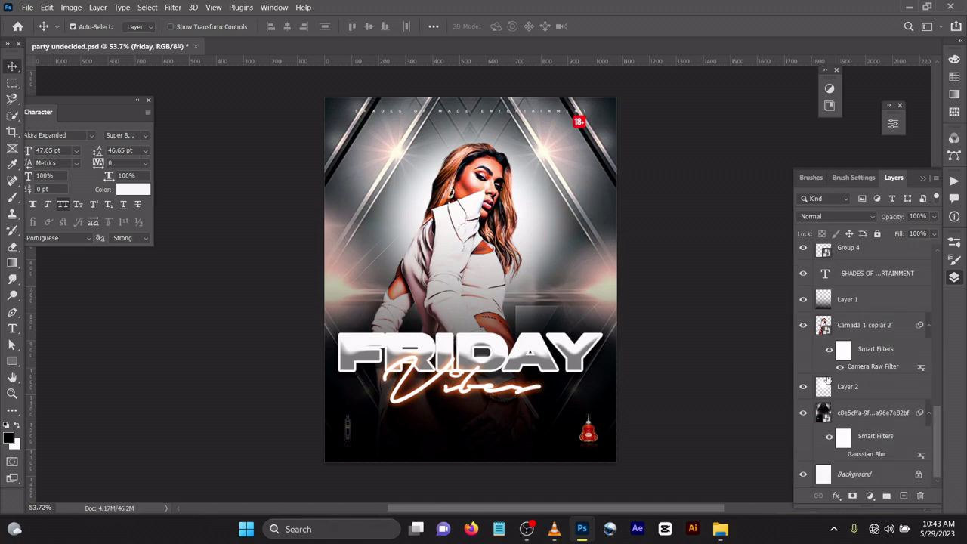
left_click(846, 454)
left_click(842, 454)
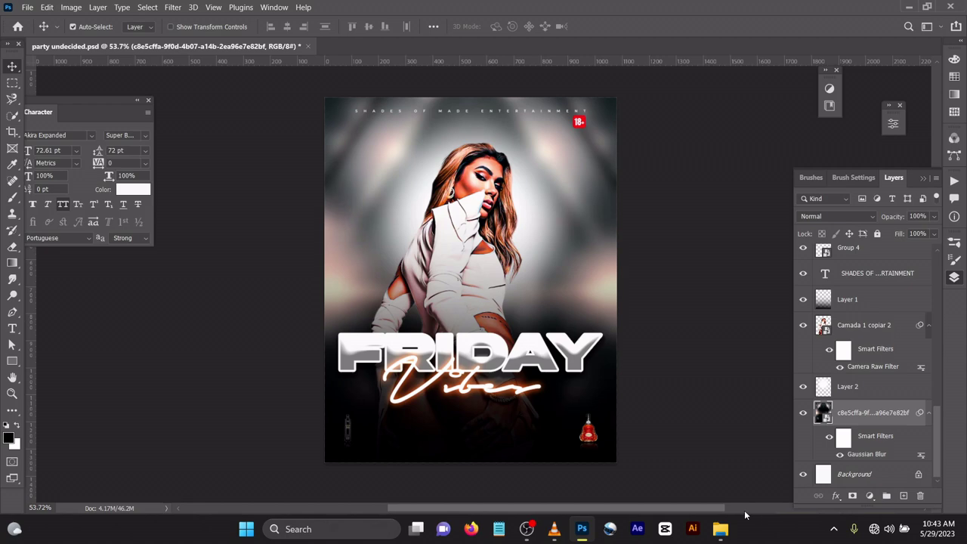
left_click(842, 456)
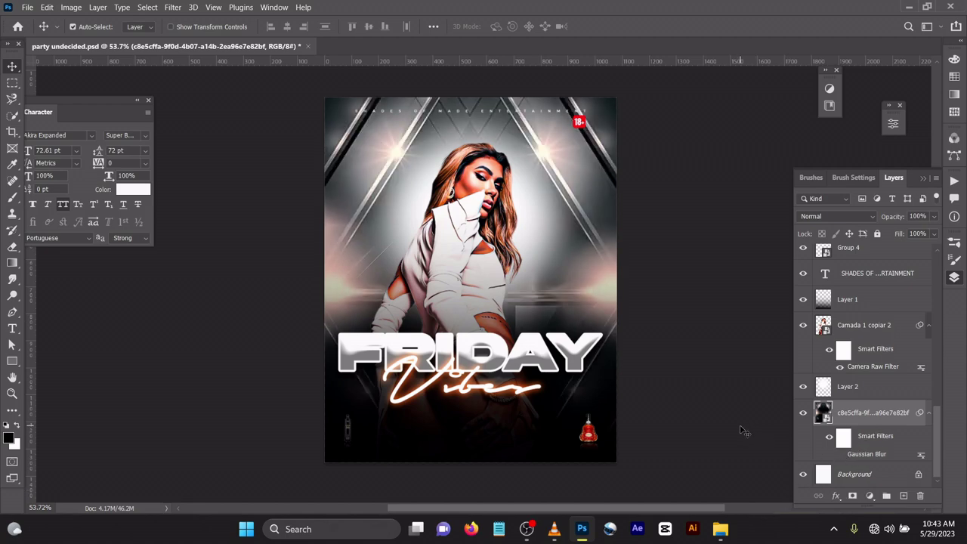